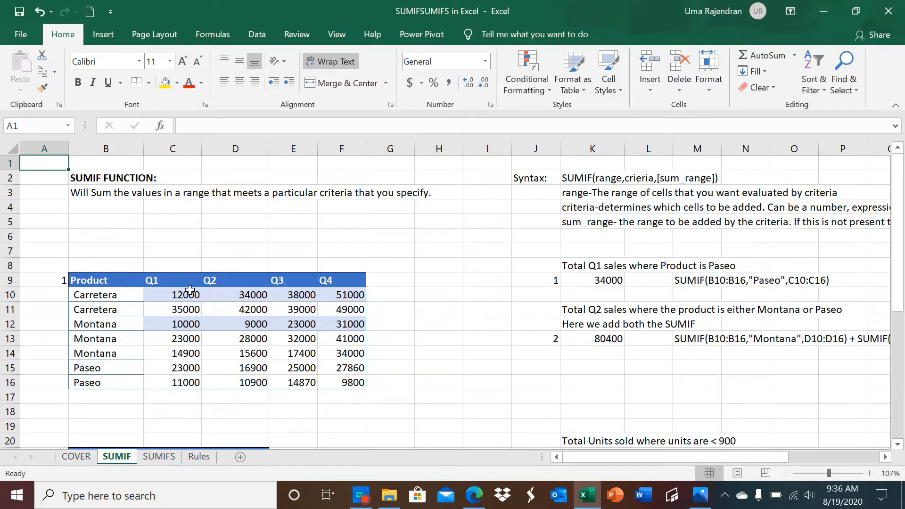
# Examine the SUMIF formula in K9 totalling Q1 sales for Paseo and select the matching Q1 values in C15:C16
pyautogui.click(127, 285)
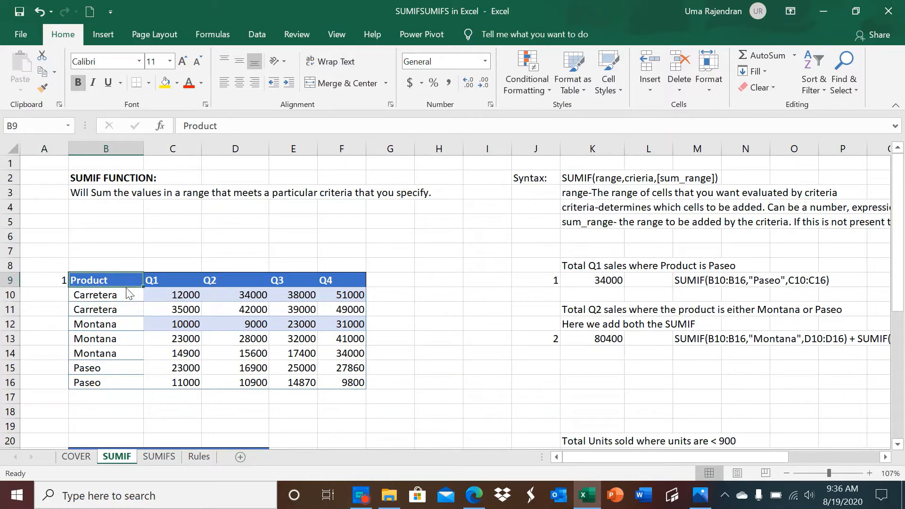
pyautogui.scroll(1, 154, 295)
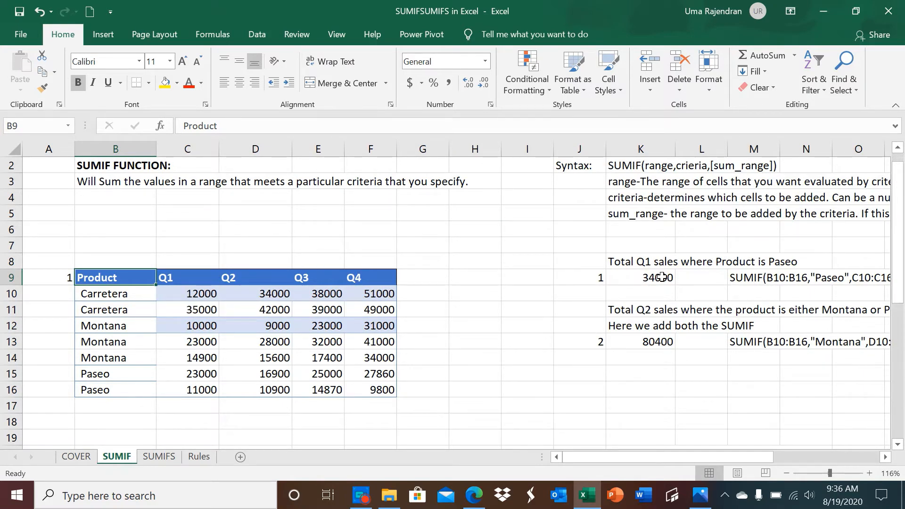
pyautogui.moveTo(735, 457); pyautogui.dragTo(746, 457)
pyautogui.hscroll(1, 630, 302)
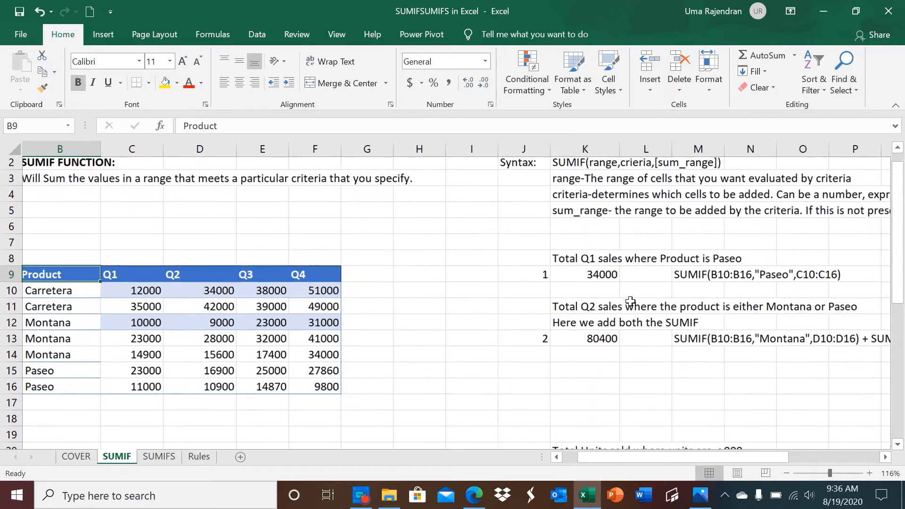
pyautogui.hscroll(1, 630, 302)
pyautogui.click(630, 302)
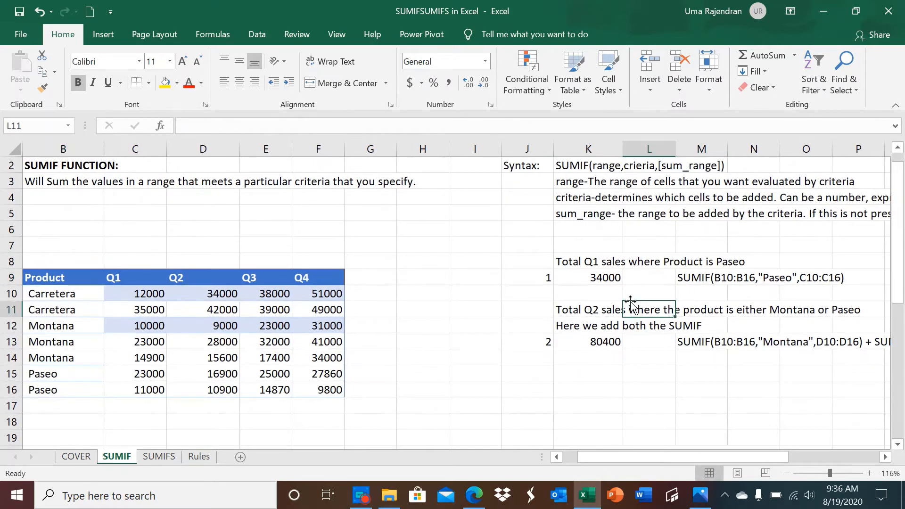
pyautogui.click(588, 280)
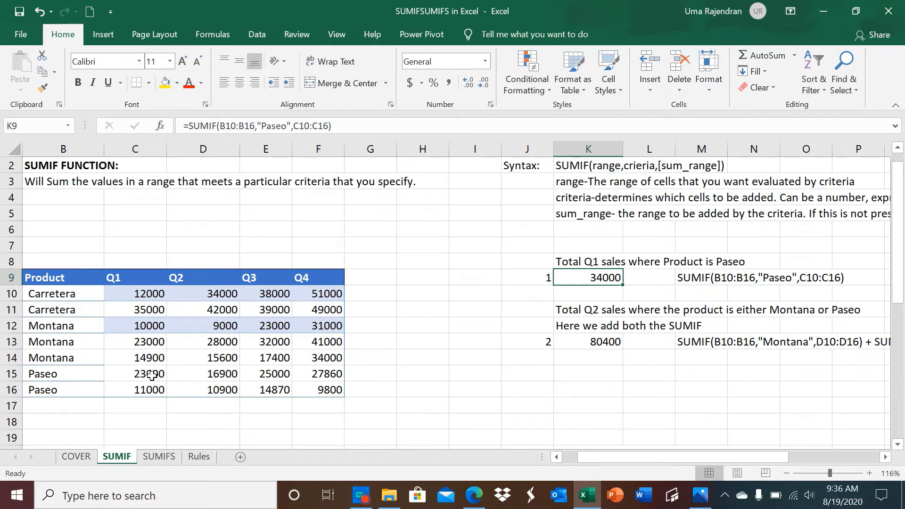
pyautogui.moveTo(152, 375); pyautogui.dragTo(151, 385)
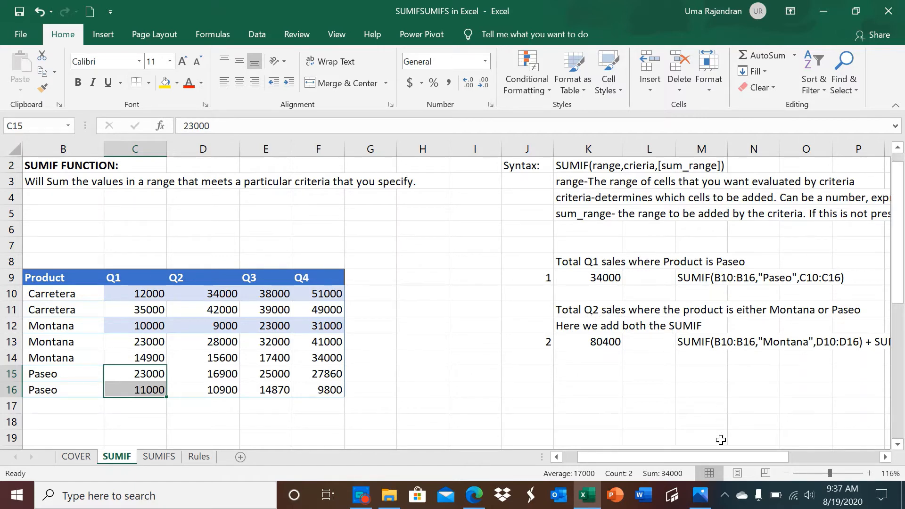
pyautogui.moveTo(726, 457); pyautogui.dragTo(713, 456)
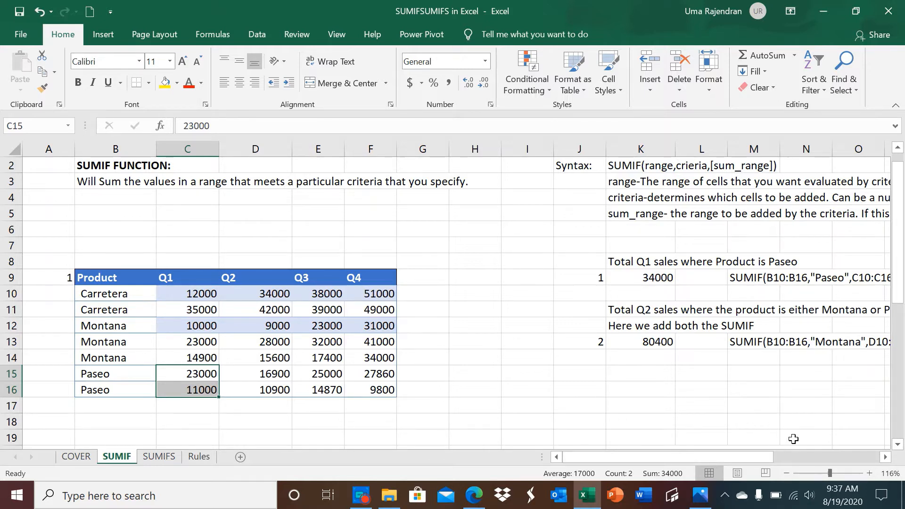
# Inspect the combined SUMIF formula in K13 for Q2 sales of Montana or Paseo against the product table
pyautogui.click(885, 457)
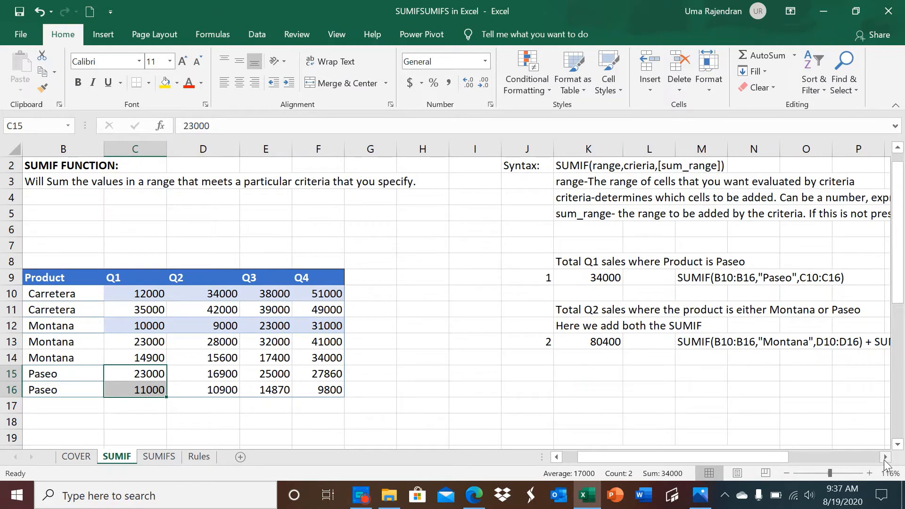
pyautogui.click(885, 457)
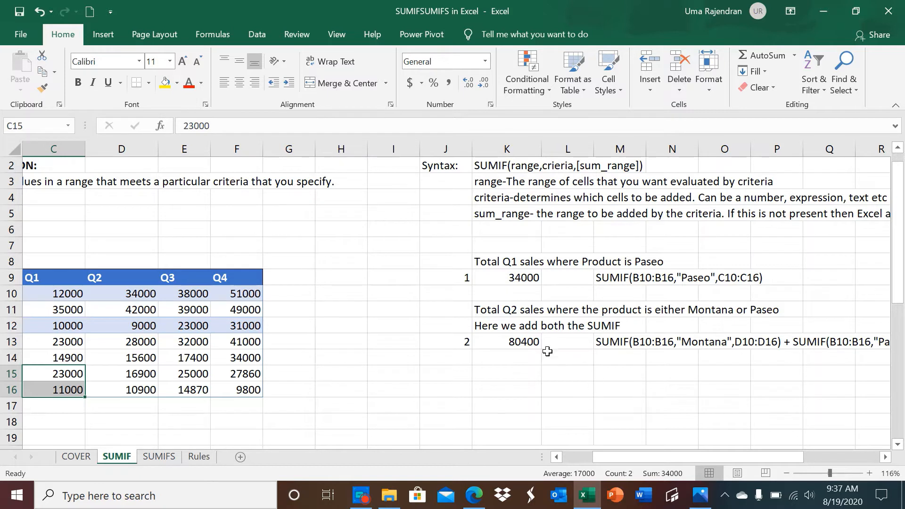
pyautogui.click(516, 343)
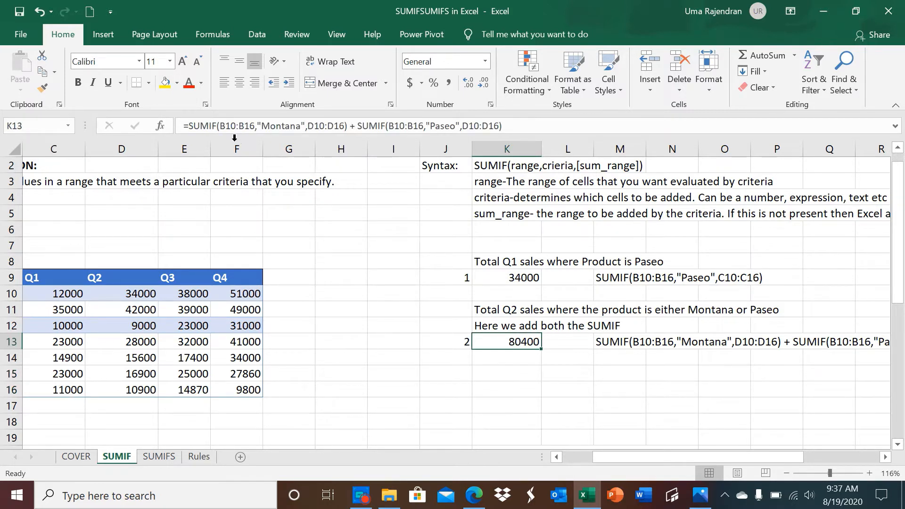
pyautogui.moveTo(595, 457); pyautogui.dragTo(553, 459)
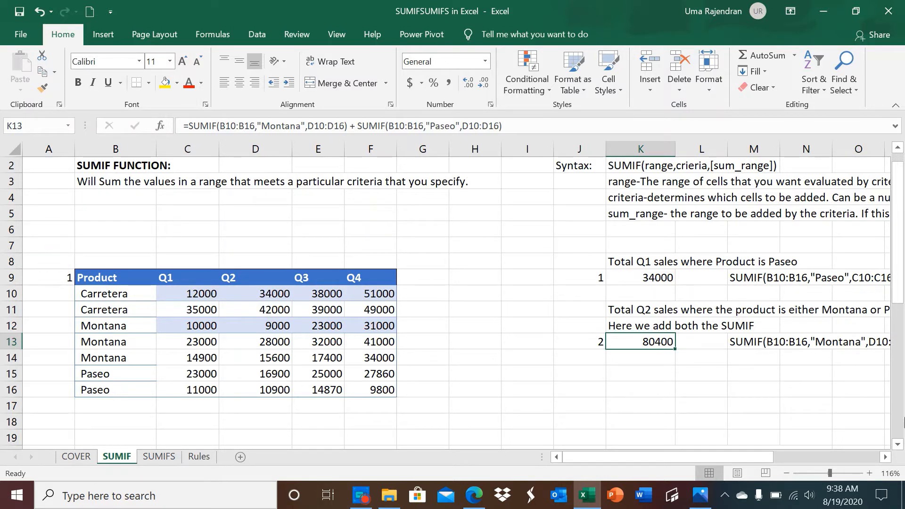
# Go to the Country, Product and Units Sold table and inspect the K22 SUMIF formula for units under 900
pyautogui.scroll(-3, 901, 444)
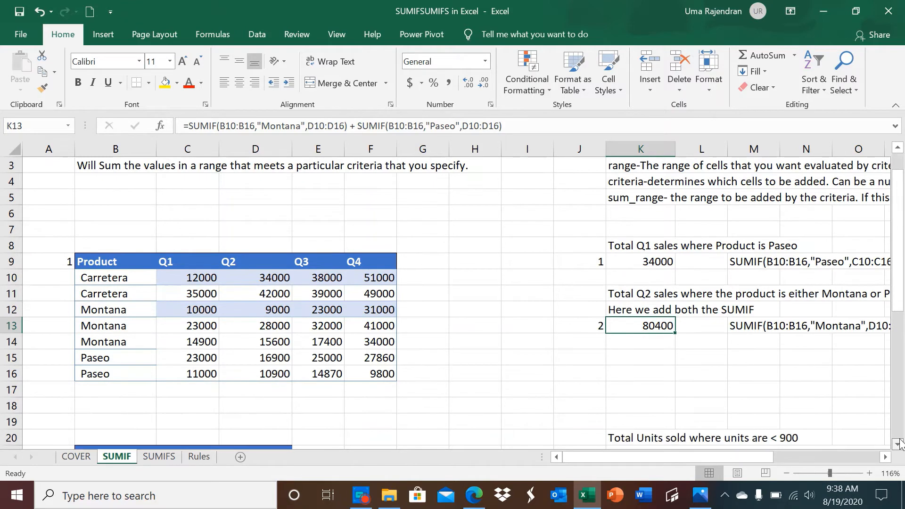
pyautogui.click(900, 444)
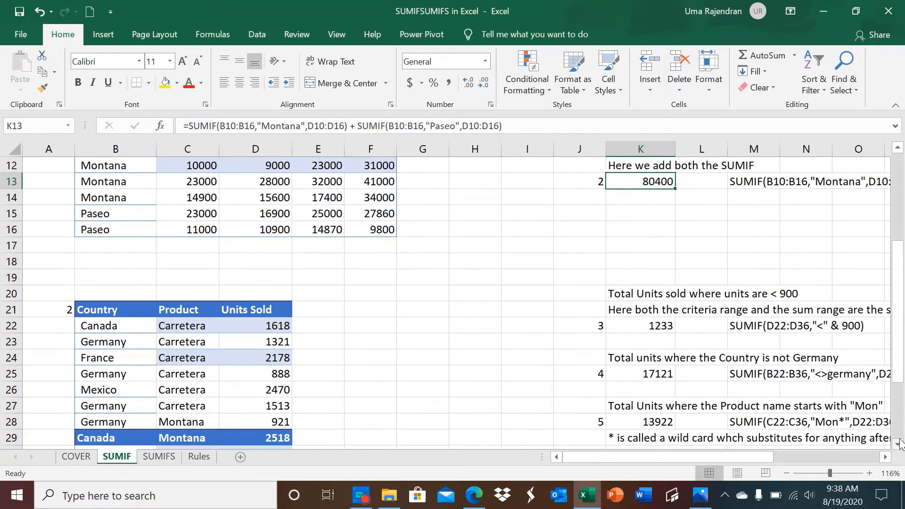
pyautogui.click(900, 443)
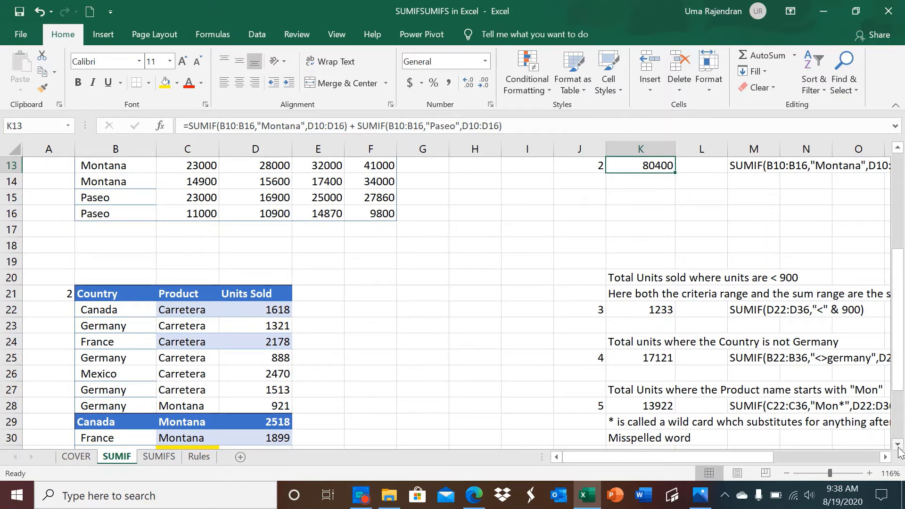
pyautogui.click(899, 445)
pyautogui.click(900, 445)
pyautogui.click(899, 445)
pyautogui.click(900, 445)
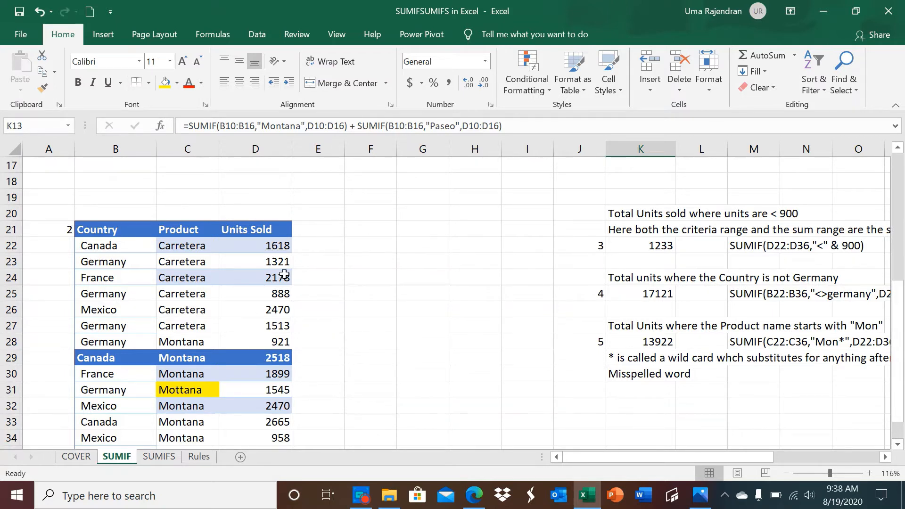
pyautogui.scroll(1, 276, 247)
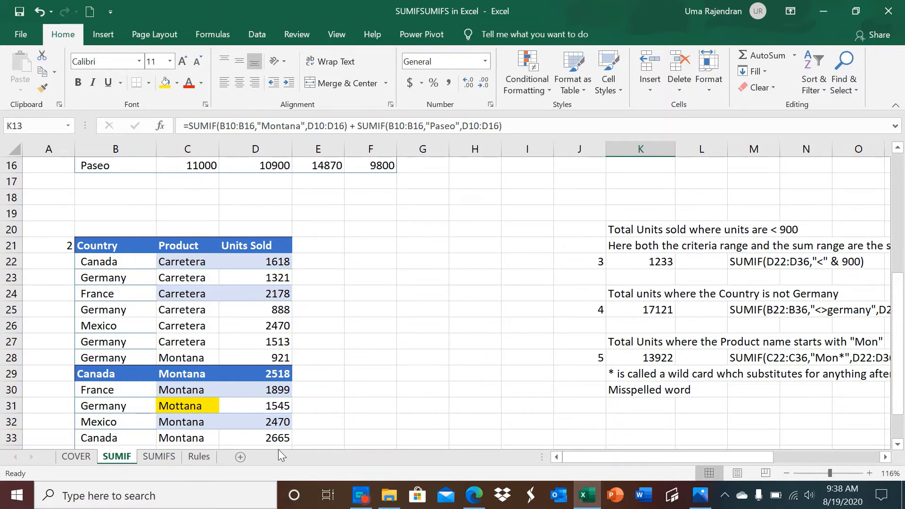
pyautogui.click(640, 265)
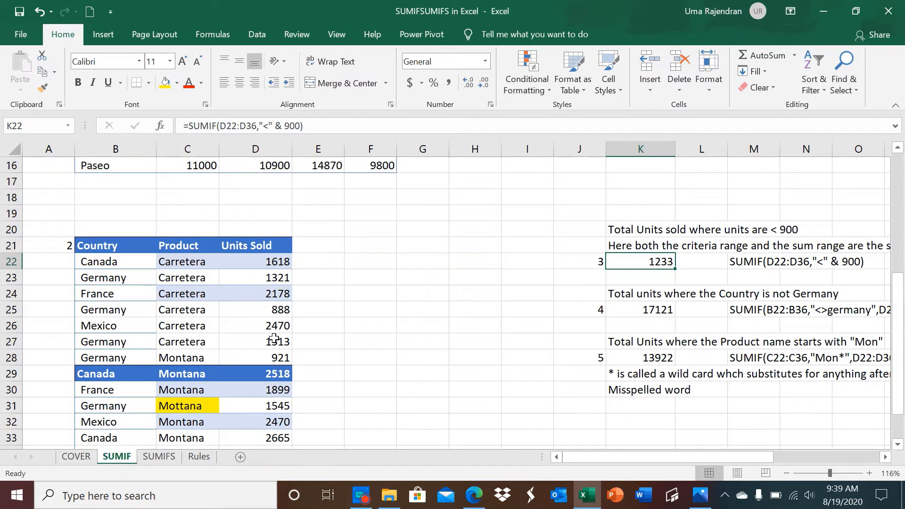
pyautogui.click(886, 457)
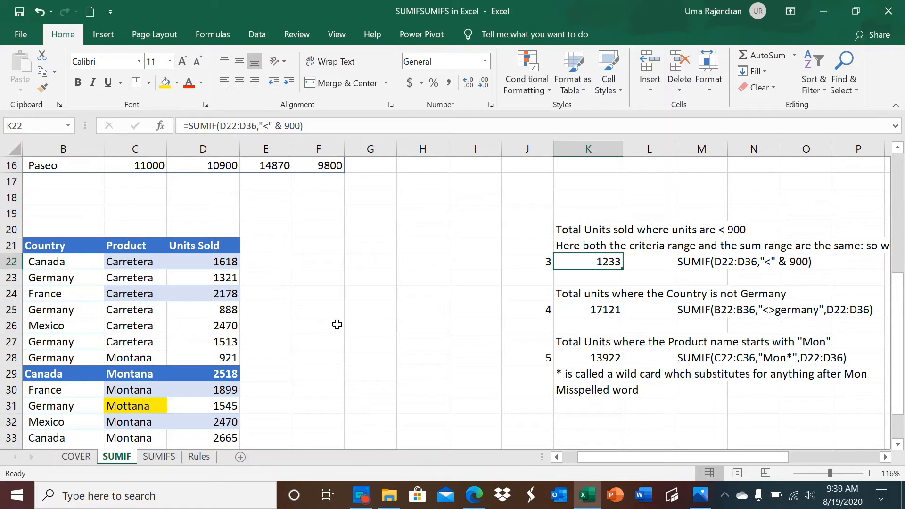
pyautogui.moveTo(641, 460); pyautogui.dragTo(613, 460)
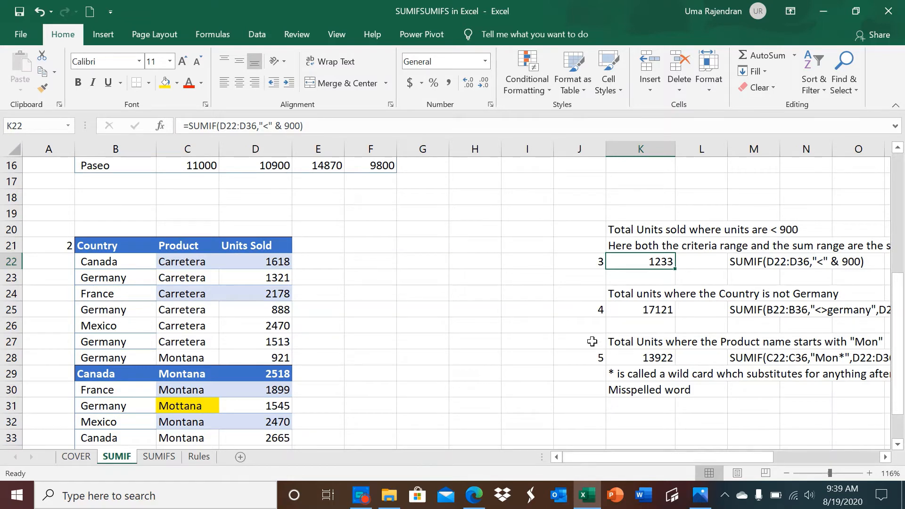
# Inspect the SUMIF formulas in K25 for countries other than Germany and K28 for products starting with "Mon", comparing them with the table
pyautogui.click(641, 313)
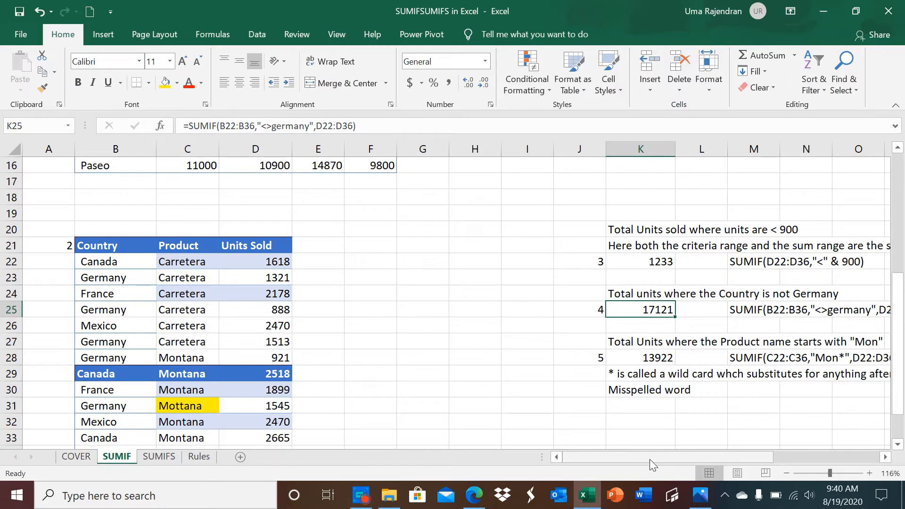
pyautogui.moveTo(650, 460); pyautogui.dragTo(681, 451)
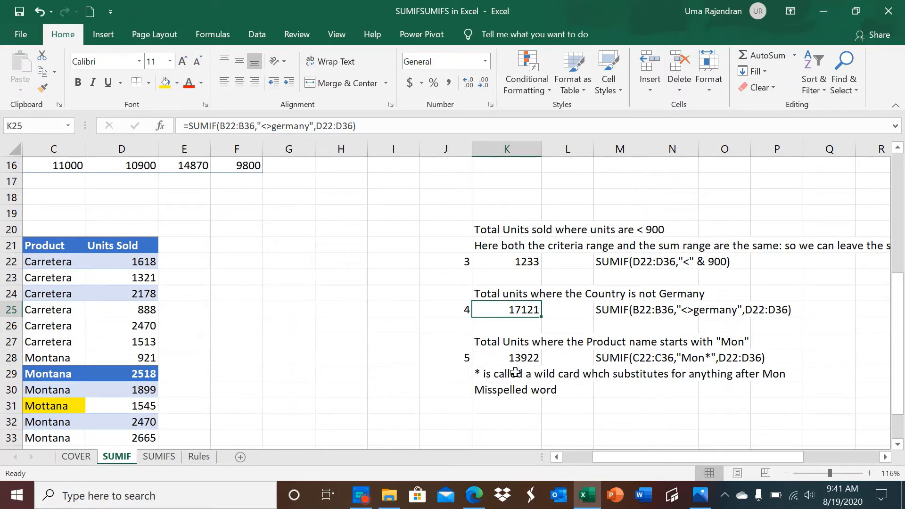
pyautogui.click(512, 356)
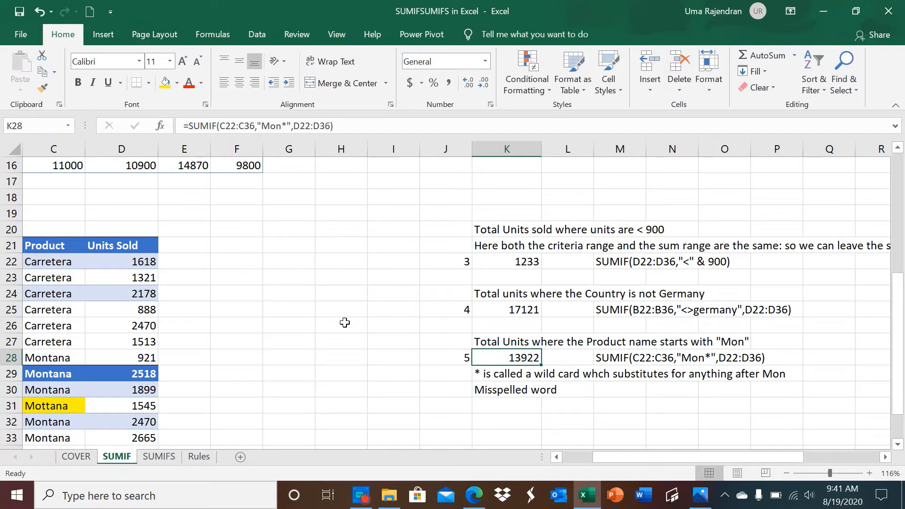
pyautogui.click(557, 457)
pyautogui.click(557, 457)
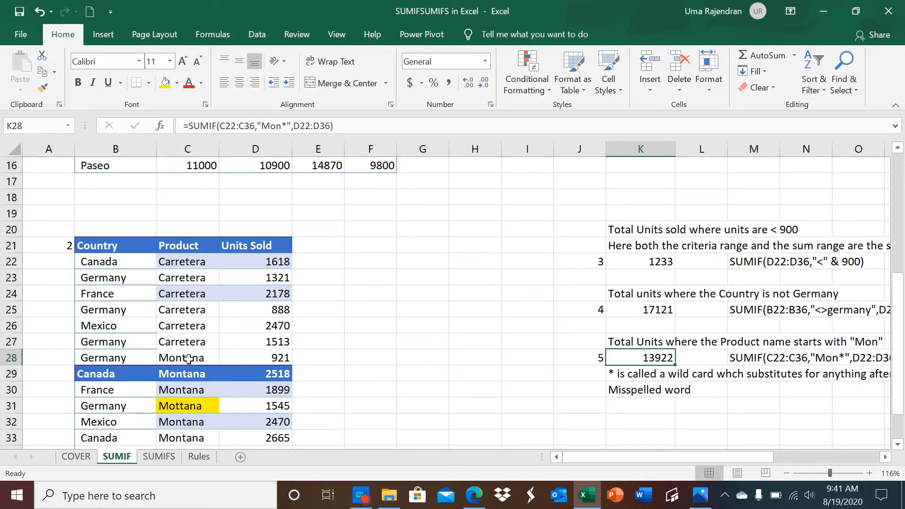
pyautogui.scroll(1, 200, 395)
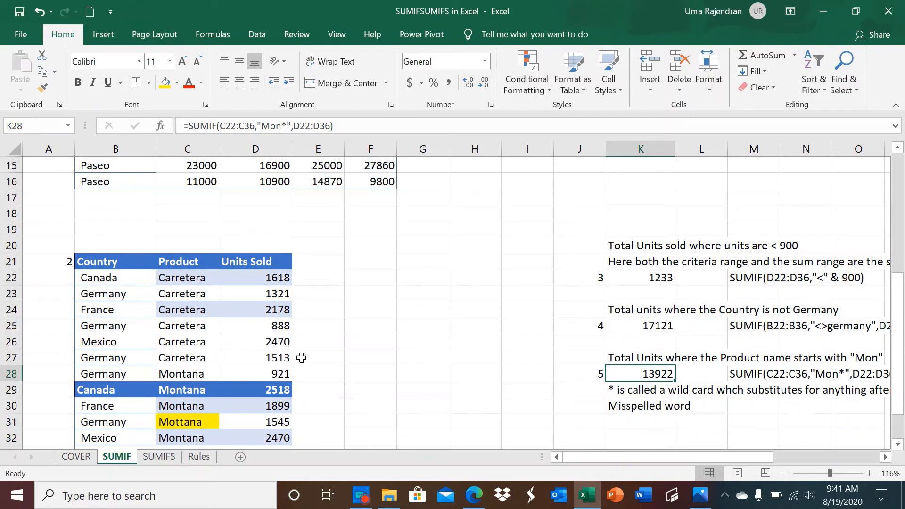
pyautogui.click(898, 444)
pyautogui.click(898, 445)
pyautogui.click(897, 445)
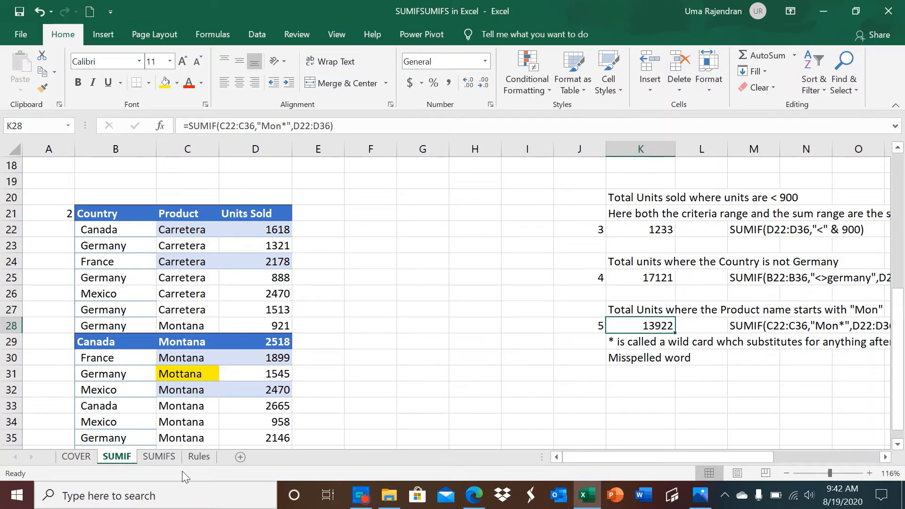
# Open the SUMIFS sheet and inspect the I13 formula for Montana units sold below 900
pyautogui.click(160, 457)
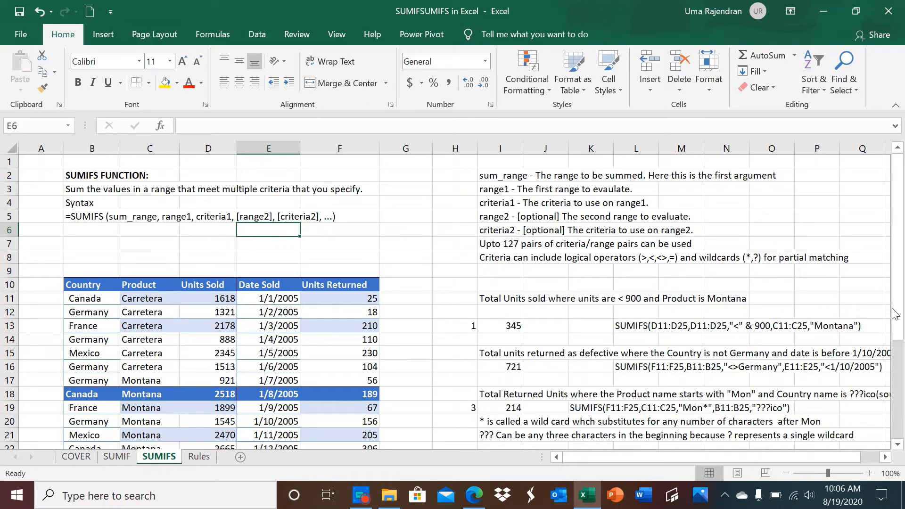
pyautogui.moveTo(901, 322); pyautogui.dragTo(901, 350)
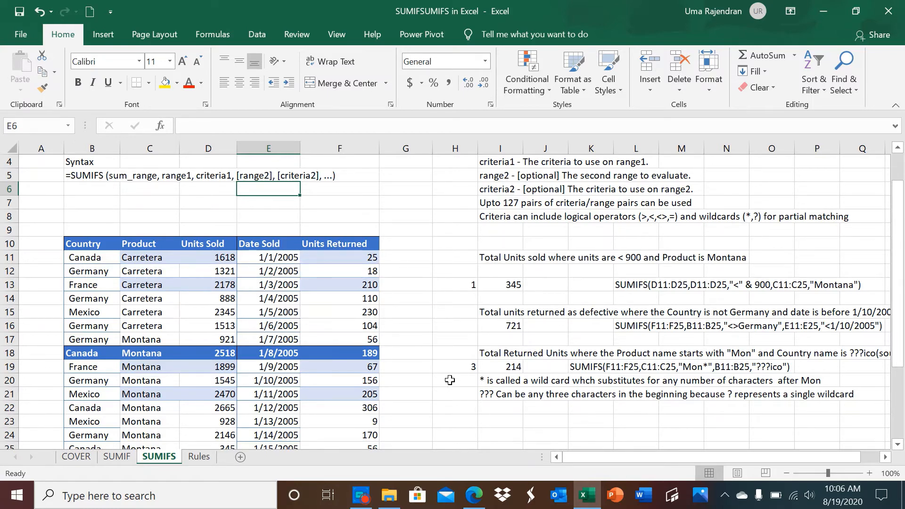
pyautogui.click(897, 444)
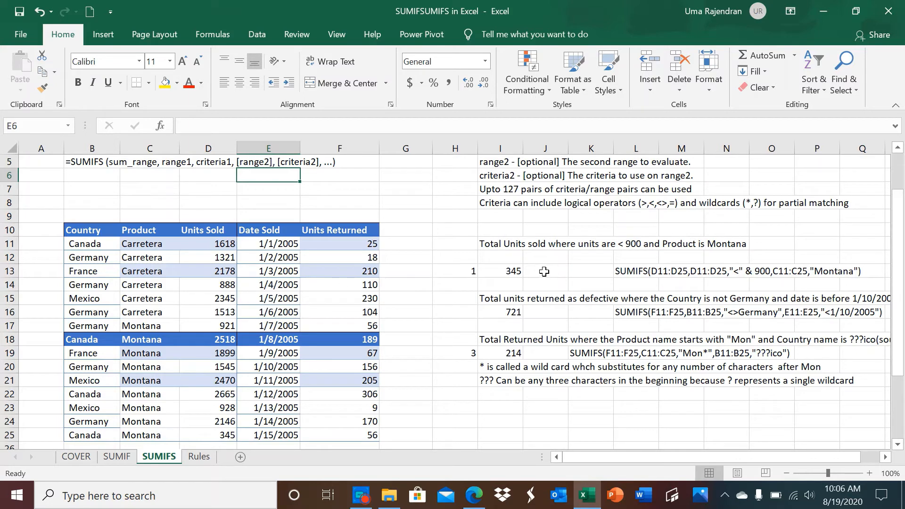
pyautogui.click(501, 273)
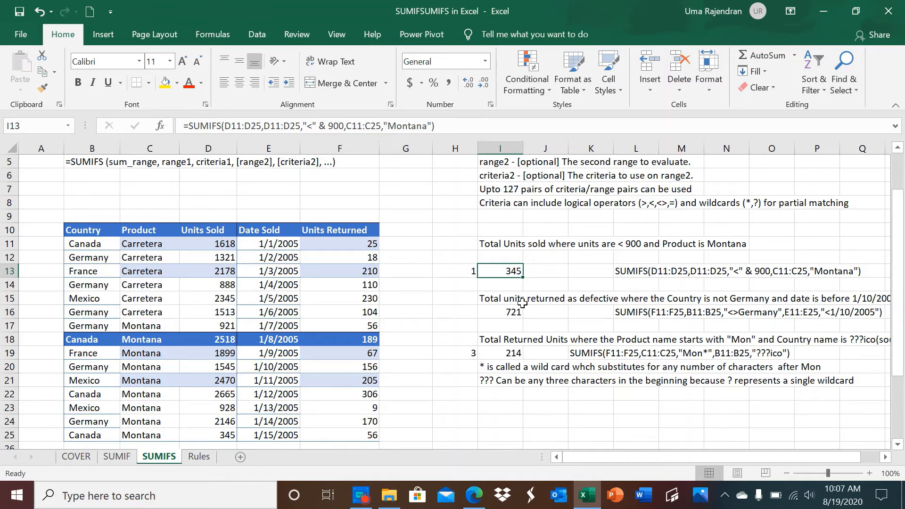
# Inspect the SUMIFS formula in I16 for units returned outside Germany before 1/10/2005
pyautogui.scroll(-1, 523, 304)
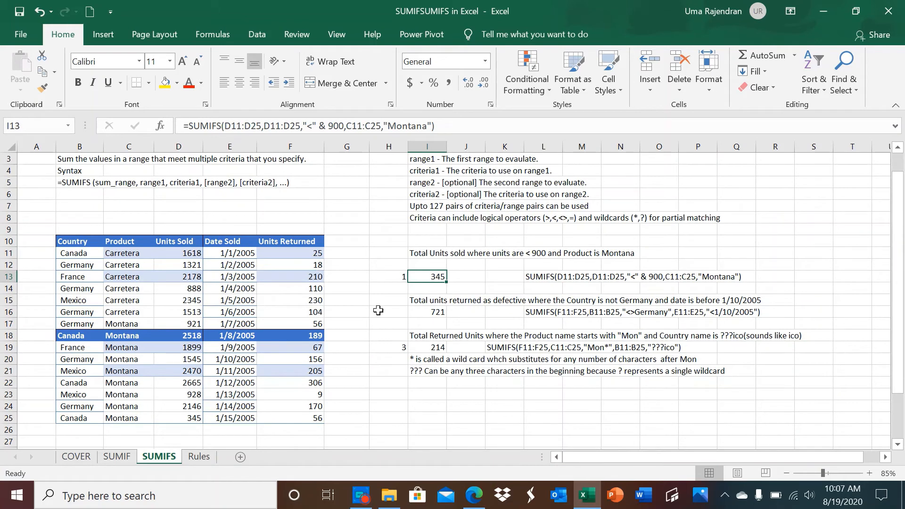
pyautogui.click(423, 309)
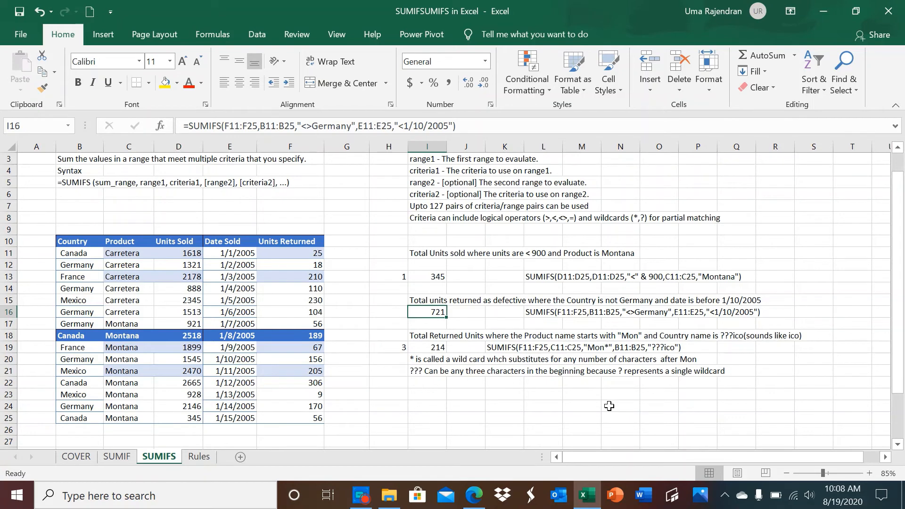
pyautogui.click(870, 473)
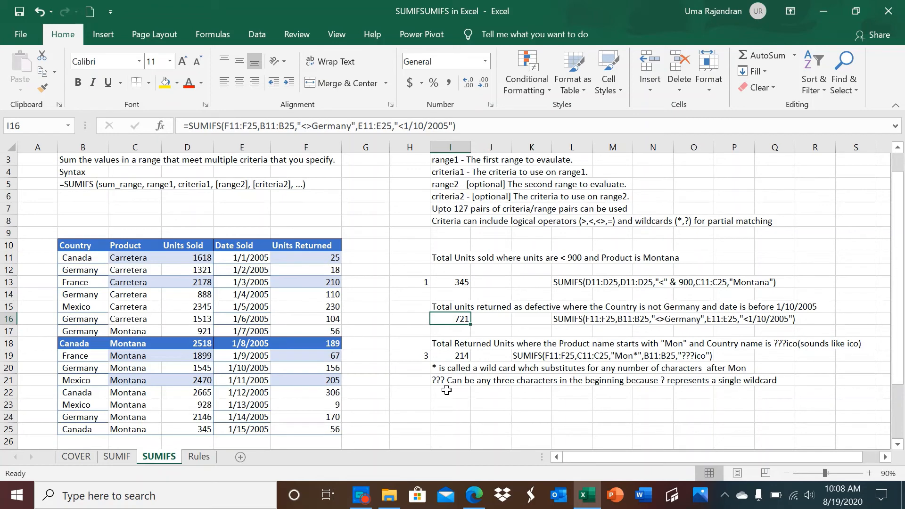
# Inspect the wildcard SUMIFS formula in I19 for products starting with "Mon" and countries matching "???ico" against the table rows
pyautogui.click(444, 355)
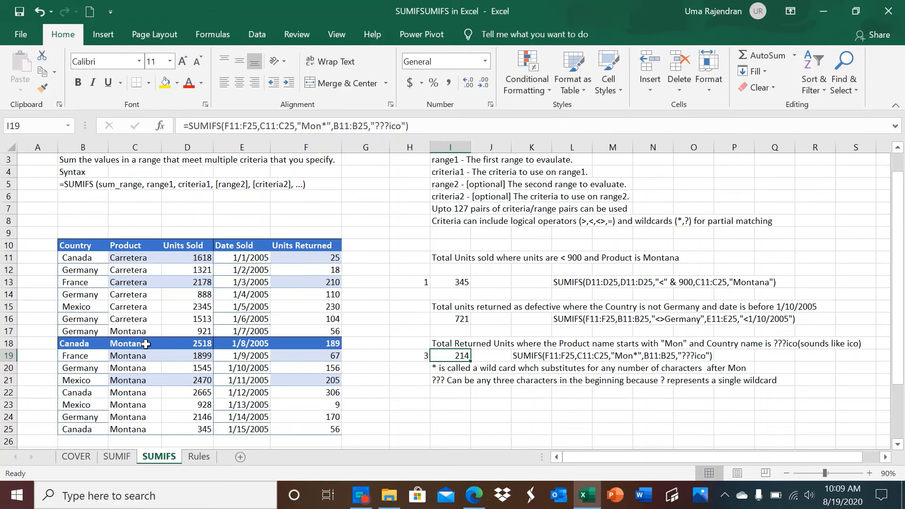
pyautogui.scroll(2, 158, 317)
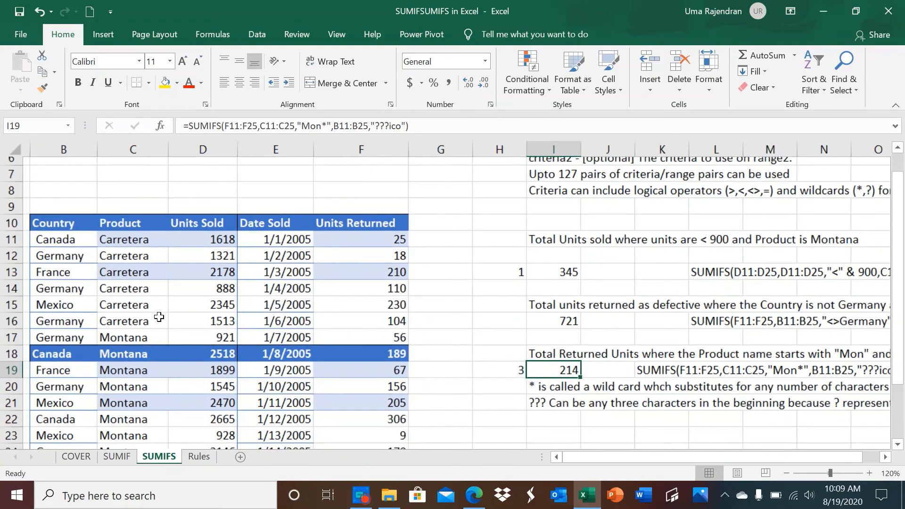
pyautogui.scroll(1, 159, 317)
pyautogui.scroll(-1, 159, 317)
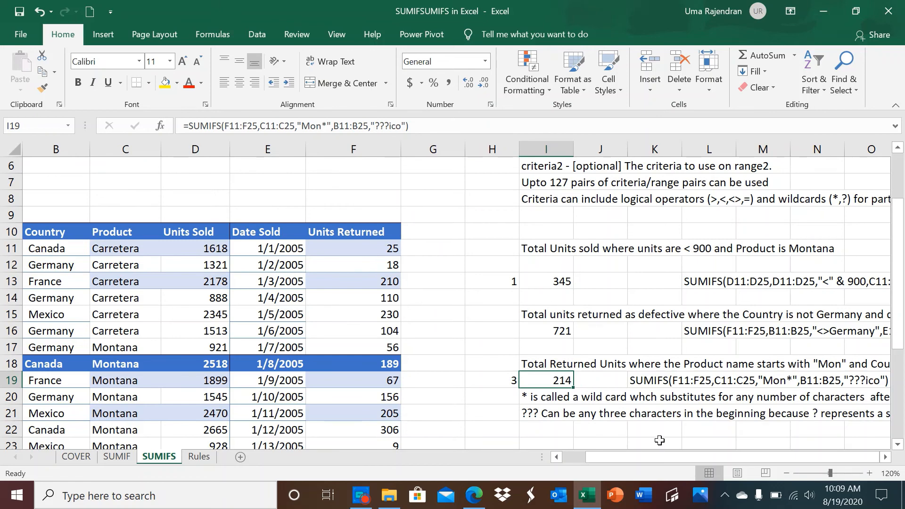
# Compare the Montana rows in the Product column with the notes explaining the * and ??? wildcards below the third SUMIFS example
pyautogui.click(558, 457)
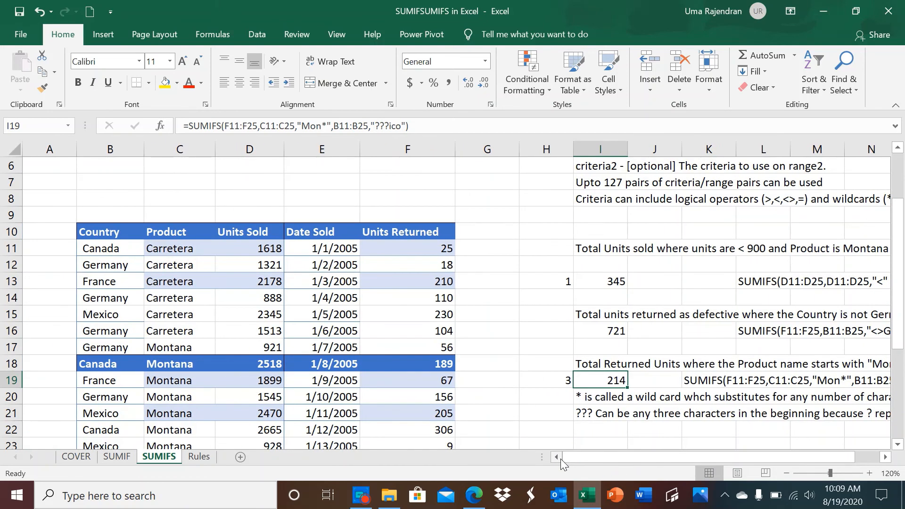
pyautogui.click(165, 408)
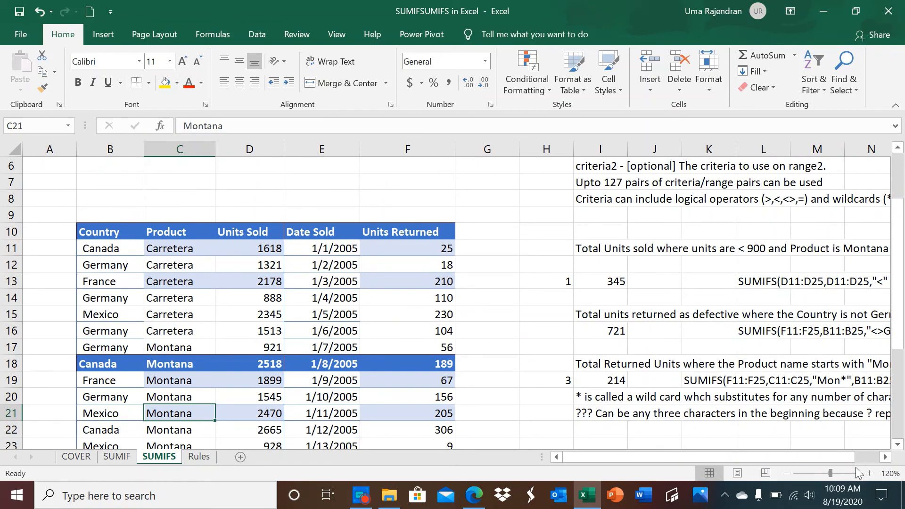
pyautogui.click(898, 445)
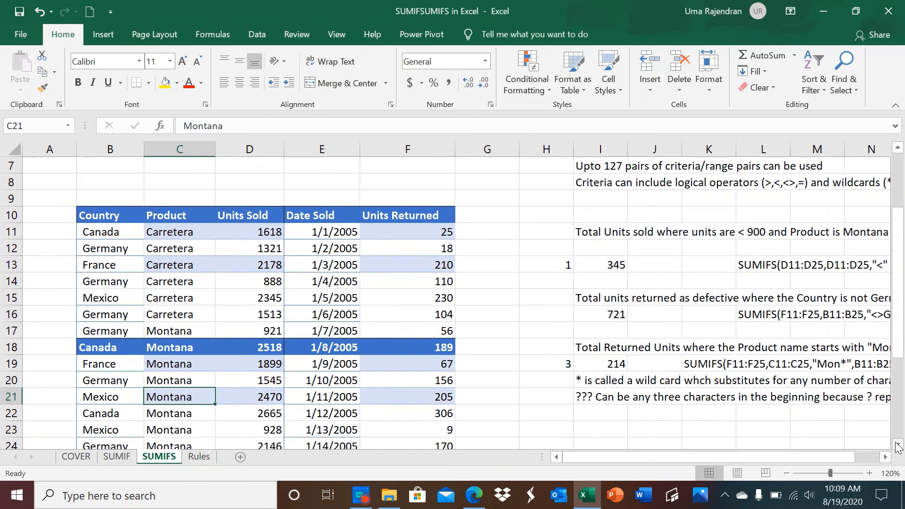
pyautogui.hscroll(1, 794, 439)
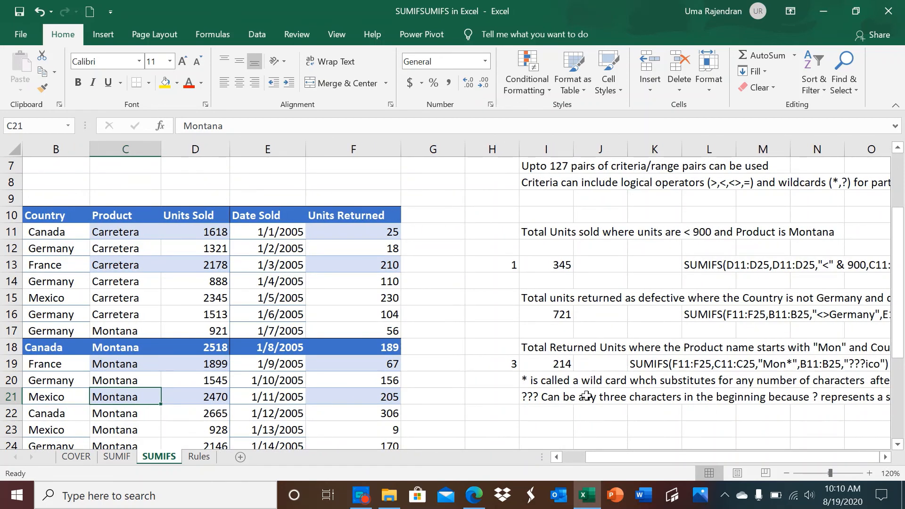
pyautogui.click(898, 445)
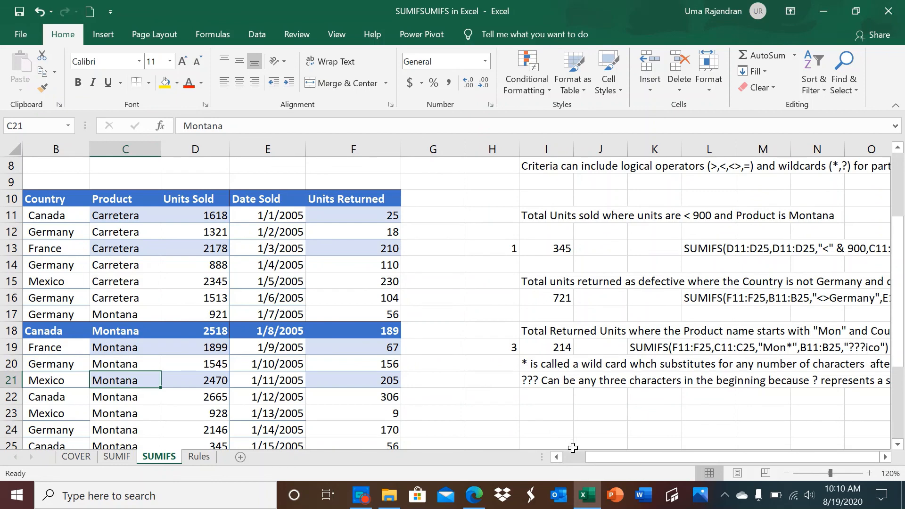
# Examine the data table through row 25, then review the SUMIFS syntax notes and the three worked examples beside it
pyautogui.moveTo(590, 453); pyautogui.dragTo(571, 457)
pyautogui.scroll(-1, 551, 454)
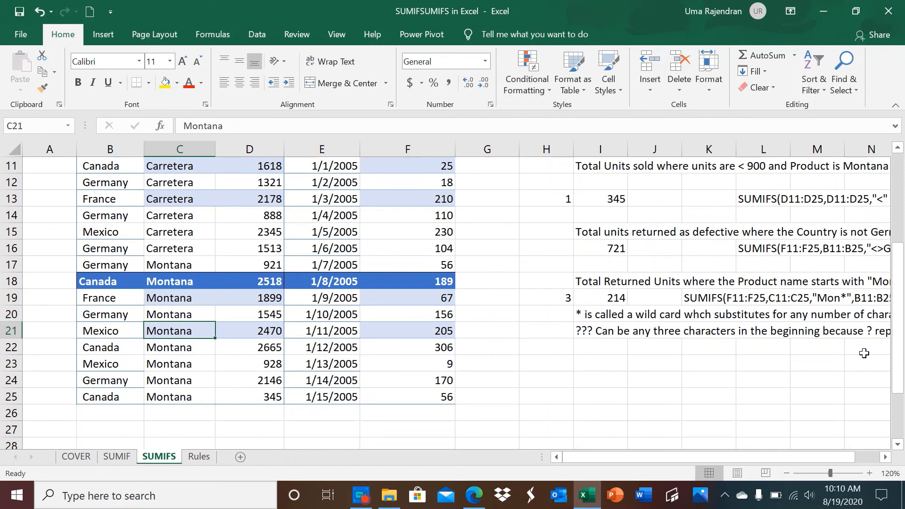
pyautogui.scroll(2, 895, 355)
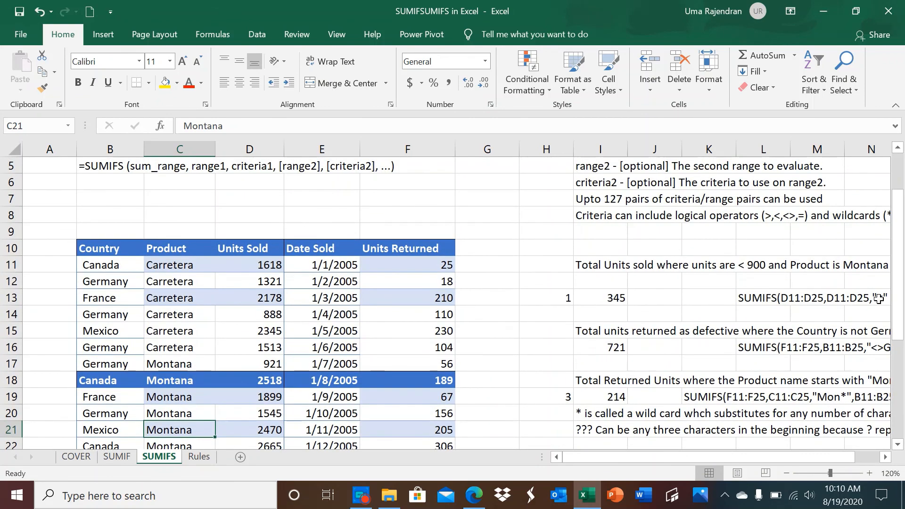
pyautogui.click(888, 457)
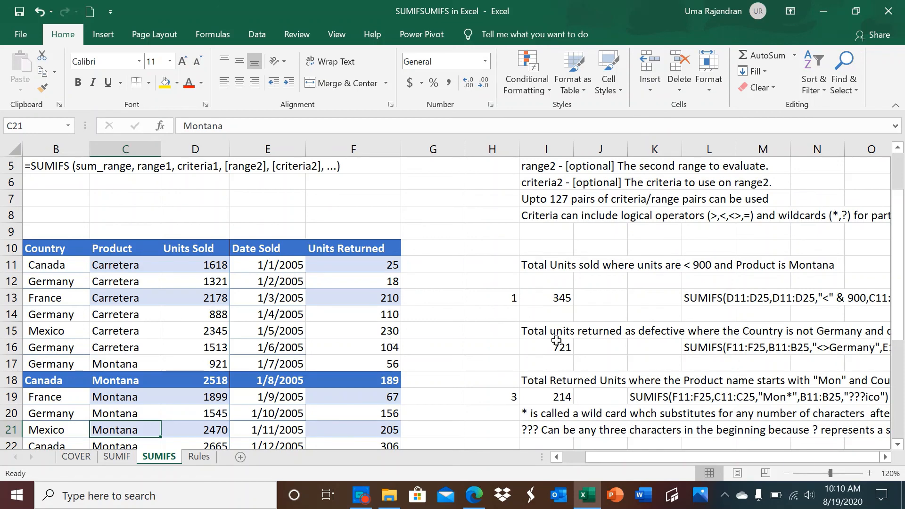
pyautogui.click(629, 368)
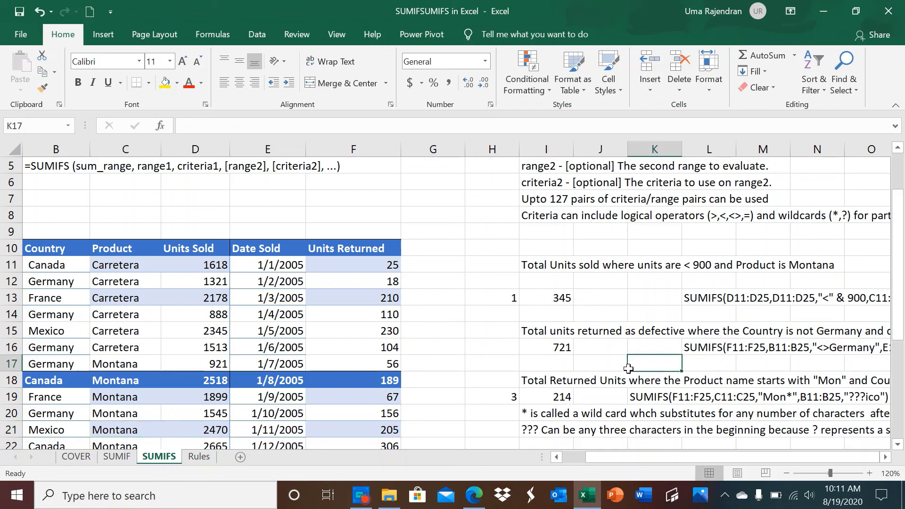